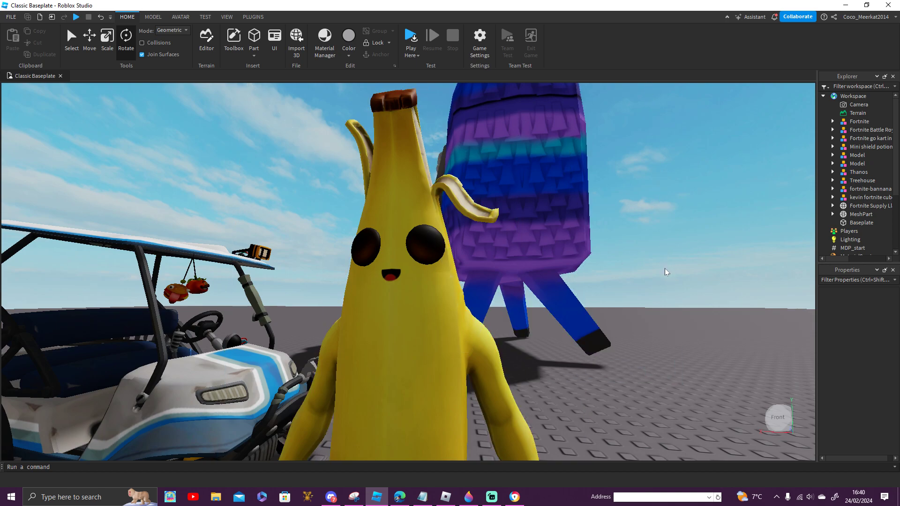
Look around the scene at the banana character, golf cart, cat character and treehouse.
scroll(665, 268, up, 4)
scroll(664, 268, down, 2)
scroll(665, 268, up, 3)
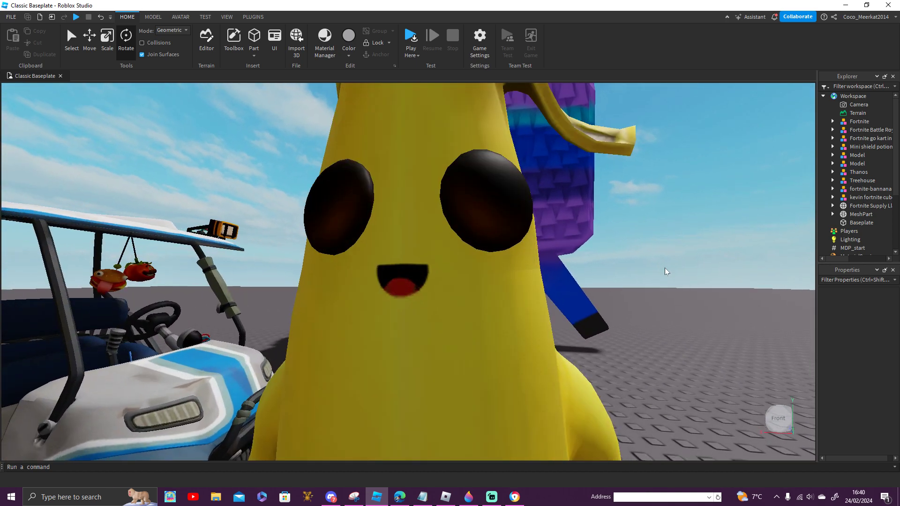
scroll(664, 268, down, 2)
right_drag(652, 313, 653, 313)
key(d)
key(w)
scroll(652, 312, down, 5)
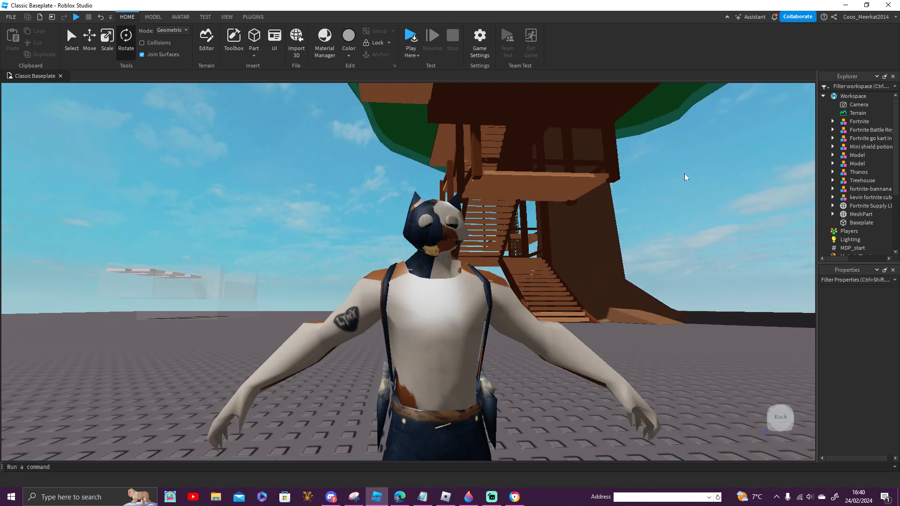
key(d)
right_drag(666, 319, 536, 308)
key(w)
scroll(536, 307, up, 4)
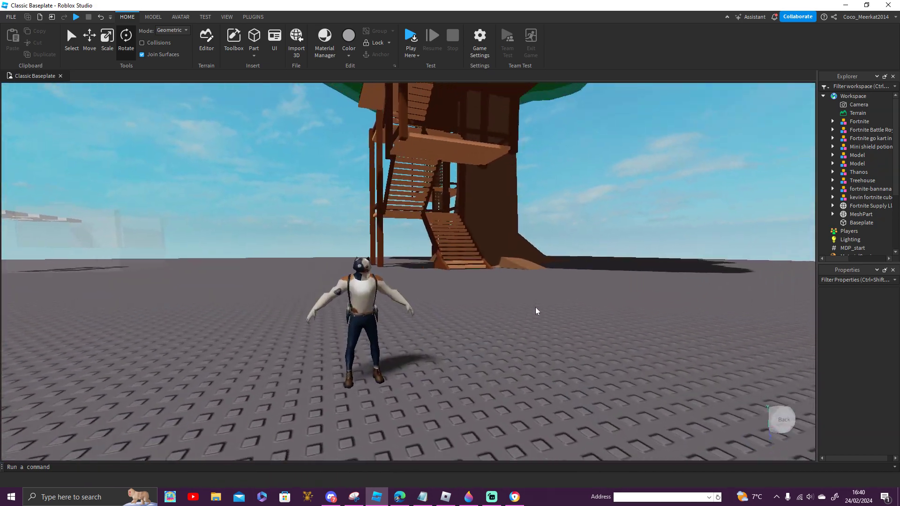
scroll(535, 307, up, 8)
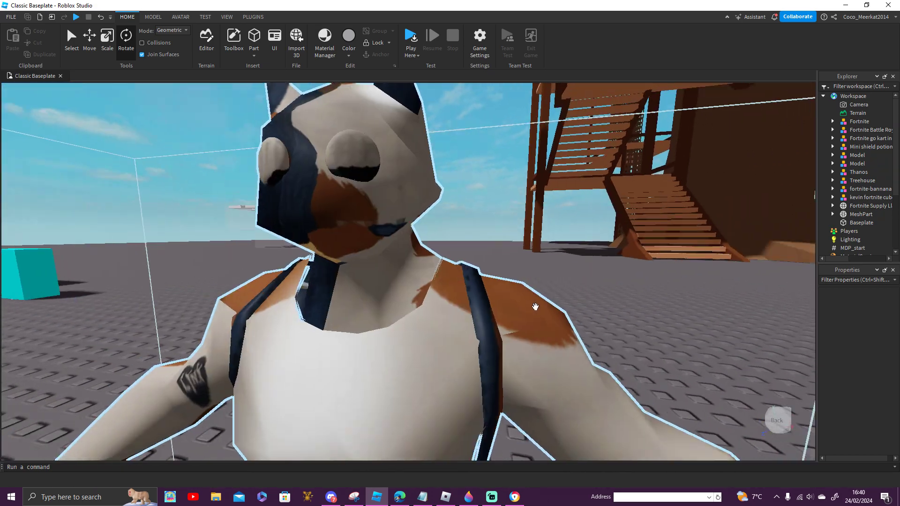
right_drag(535, 307, 642, 338)
key(w)
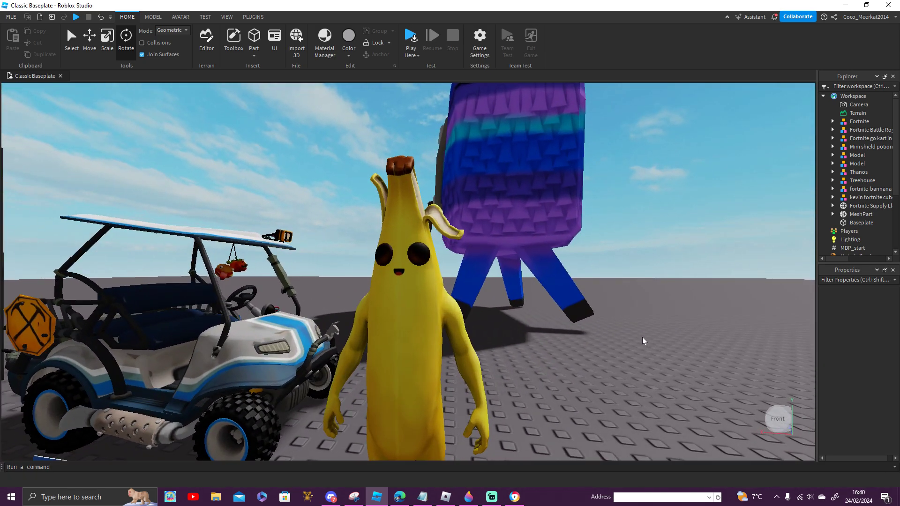
scroll(642, 341, up, 3)
scroll(634, 352, down, 2)
Move the Fortnite card model from beside the golf cart to the ground next to the cat character.
click(524, 267)
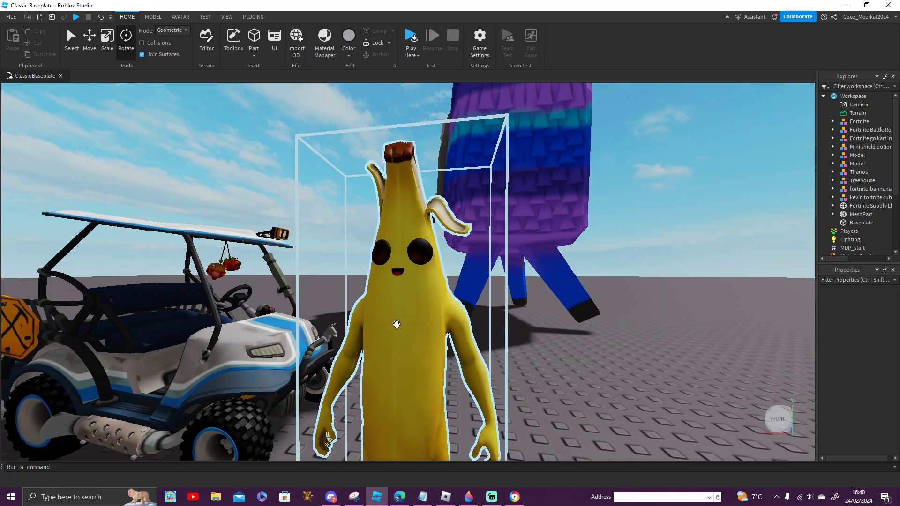
click(396, 324)
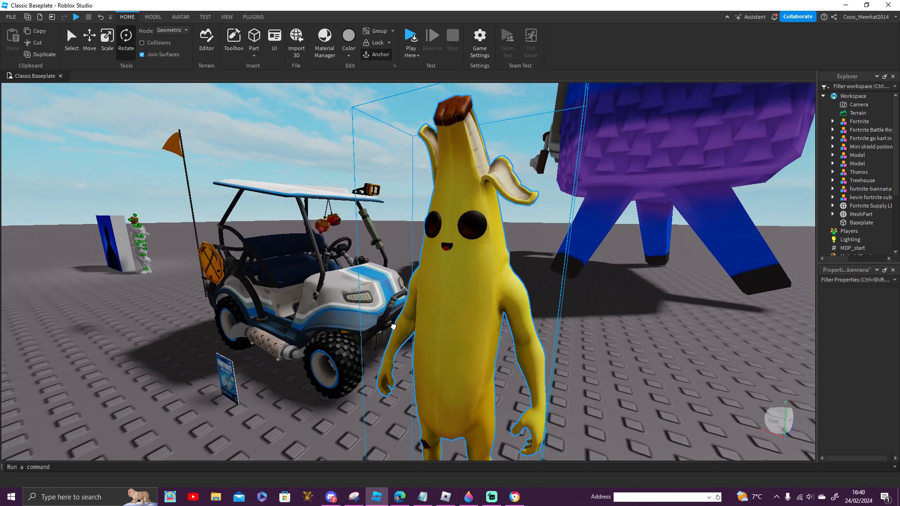
drag(313, 380, 526, 380)
right_drag(401, 406, 305, 362)
mouse_move(305, 362)
mouse_down()
mouse_move(241, 370)
mouse_move(313, 366)
mouse_up()
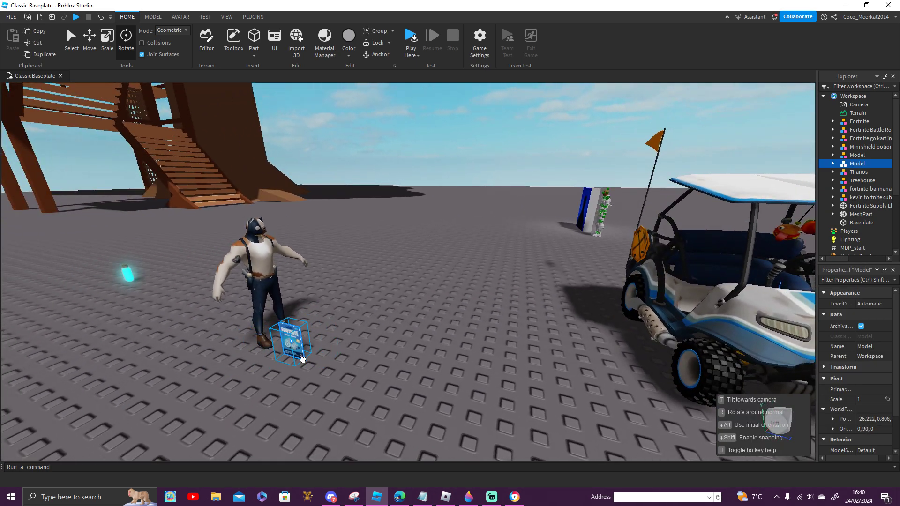
click(400, 291)
Examine the banana character and the purple llama behind it up close.
key(w)
right_drag(400, 291, 400, 291)
scroll(483, 339, down, 5)
scroll(477, 324, up, 4)
right_drag(471, 308, 472, 308)
scroll(471, 308, up, 3)
scroll(472, 308, down, 6)
scroll(471, 308, up, 4)
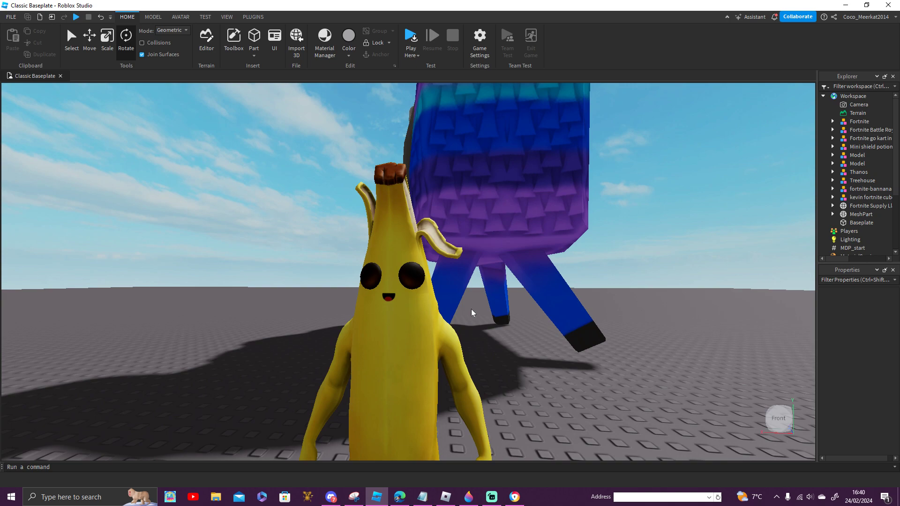
scroll(471, 309, up, 3)
scroll(471, 308, down, 1)
scroll(472, 308, down, 1)
scroll(472, 308, down, 4)
right_drag(296, 113, 222, 42)
scroll(347, 100, down, 4)
Open the Toolbox and search its models for TTV.
click(229, 44)
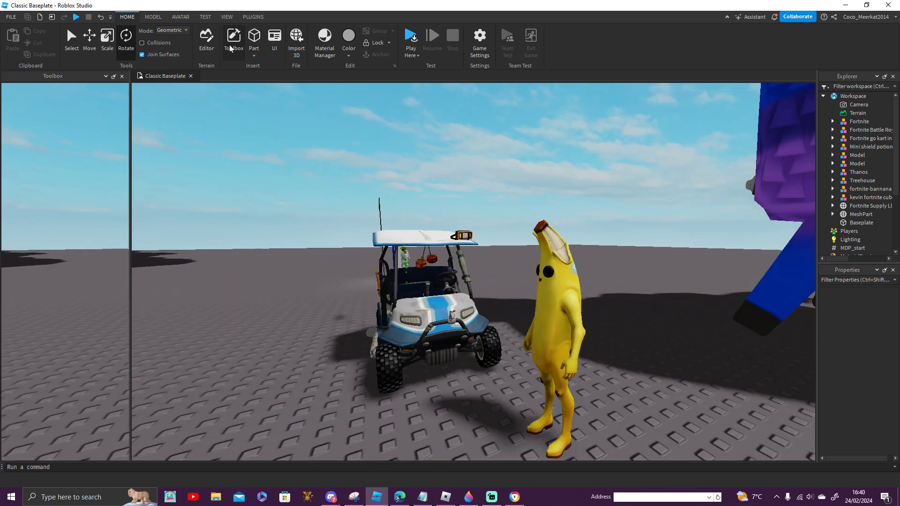
click(104, 108)
text(TTV)
key(Return)
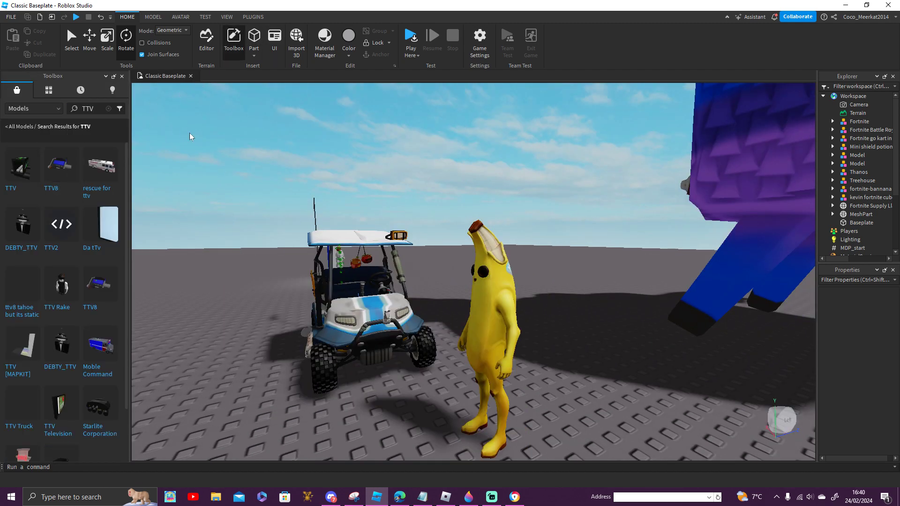
Change the Toolbox model search to TV.
right_drag(190, 133, 160, 141)
text(T)
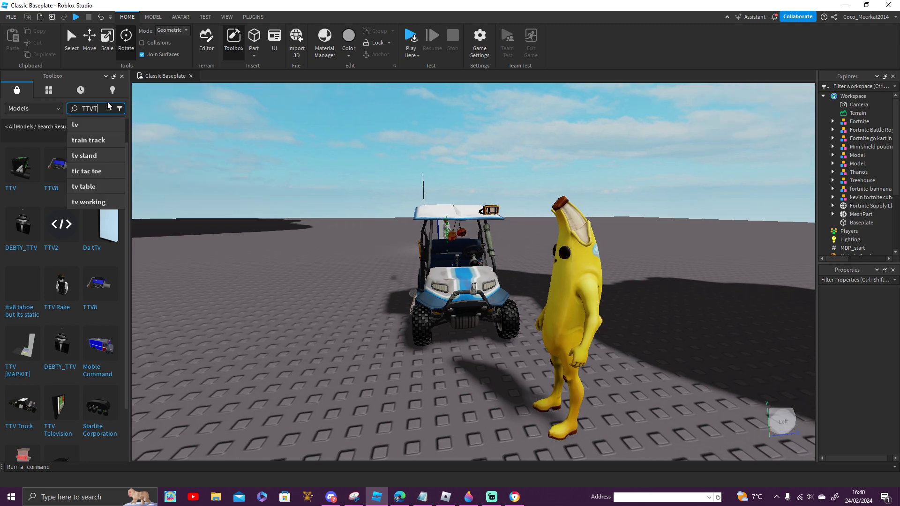
text(V)
key(Return)
click(108, 110)
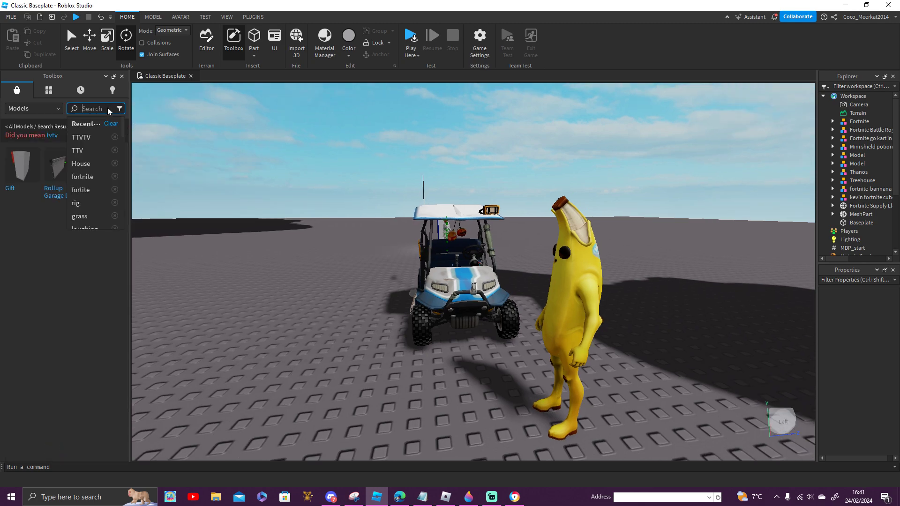
text(TV)
key(Return)
Insert the "A tv" model and place it in front of the golf cart near the banana character.
right_drag(203, 142, 283, 173)
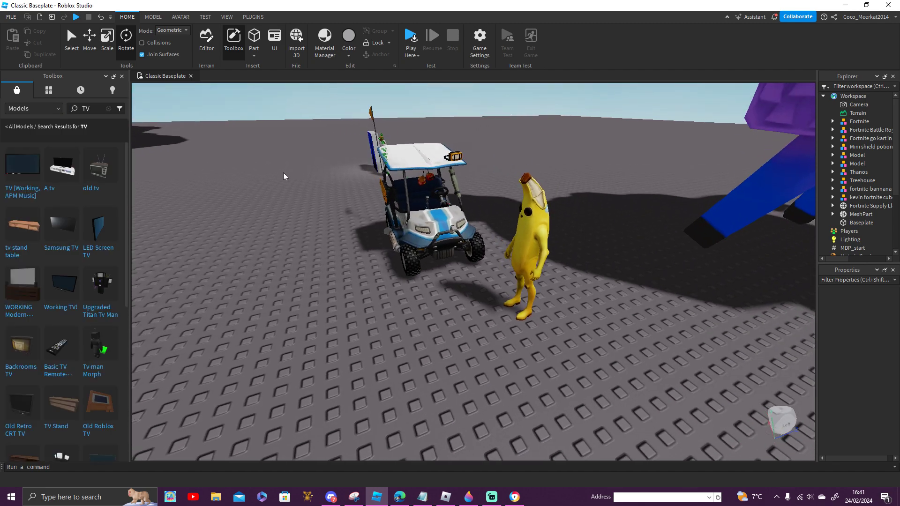
key(a)
drag(316, 290, 354, 312)
key(r)
click(628, 361)
right_drag(656, 349, 623, 358)
key(d)
key(a)
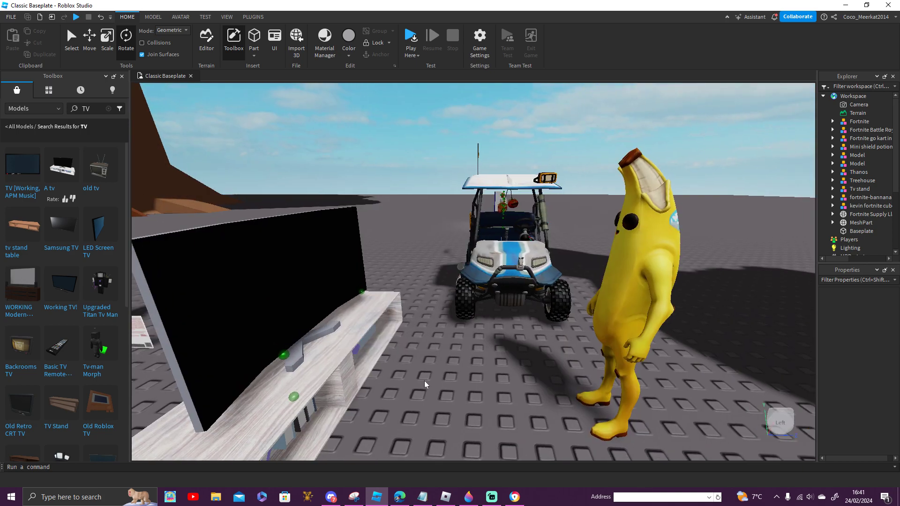
Try rotating and repositioning the TV stand, and remove it from the scene.
key(Delete)
key(w)
right_drag(373, 354, 619, 395)
key(r)
drag(469, 401, 519, 378)
key(r)
key(r)
right_drag(585, 368, 573, 363)
click(586, 369)
key(d)
key(w)
key(s)
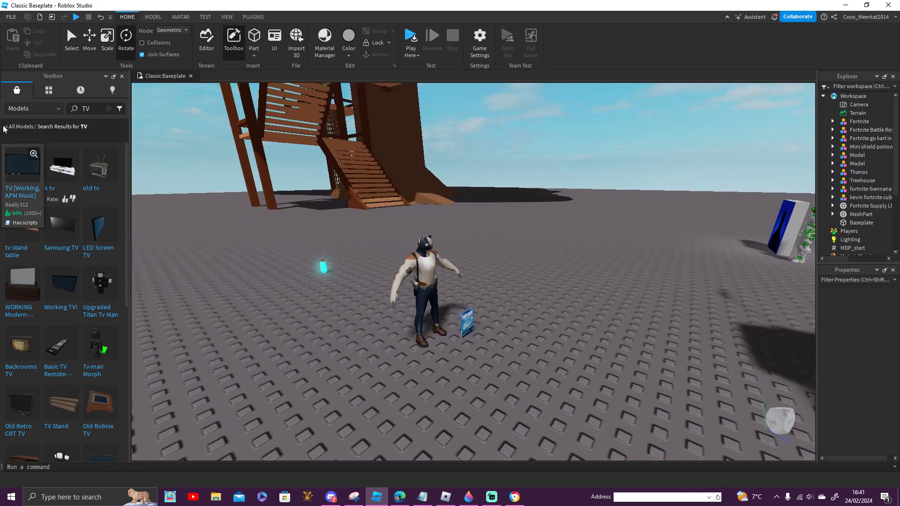
Insert the "A tv" model between the cat character and the golf cart.
drag(70, 170, 453, 326)
click(575, 400)
right_drag(575, 400, 575, 400)
key(w)
Move the Fortnite card model up against the TV screen.
drag(459, 347, 462, 350)
key(s)
right_drag(462, 349, 462, 350)
drag(462, 349, 533, 294)
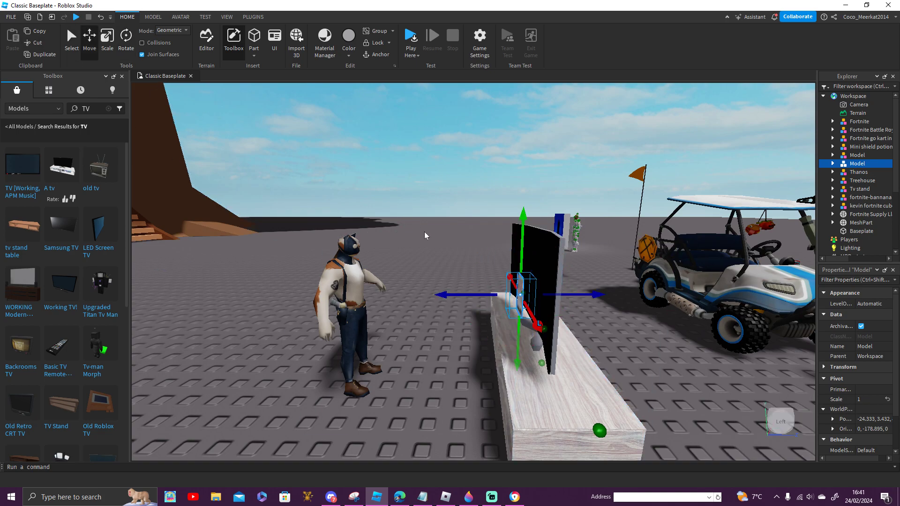
click(463, 254)
Search the Toolbox images for CRASH.
scroll(466, 227, up, 5)
mouse_move(17, 149)
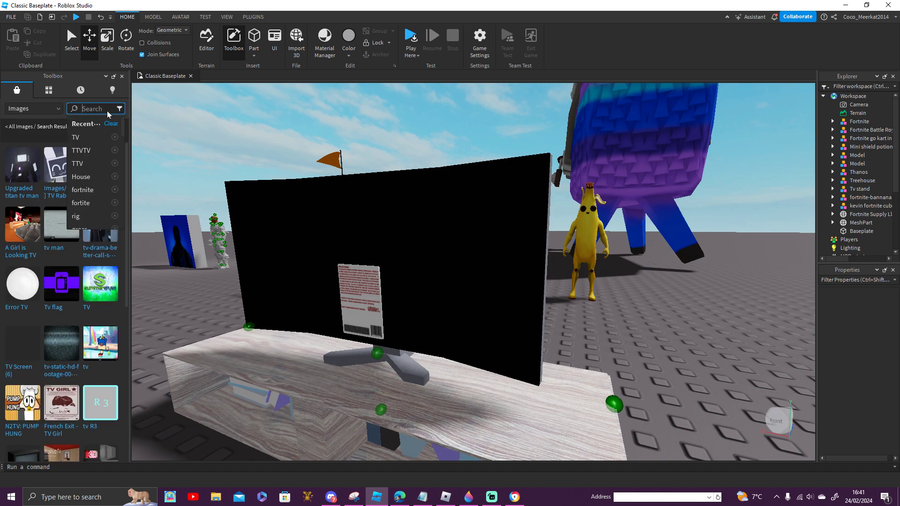
text(CRASH)
key(Return)
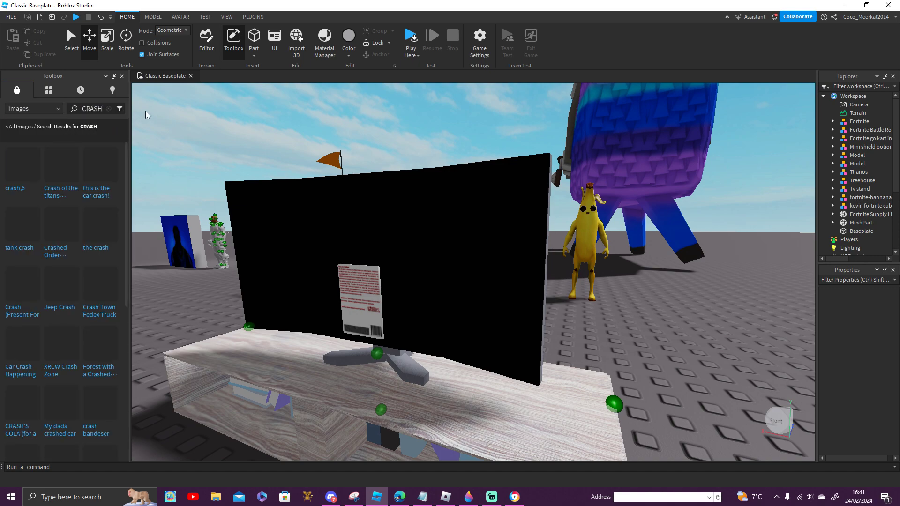
Insert a Crash bandicoot image from the search results and apply it to the TV screen.
scroll(152, 136, down, 3)
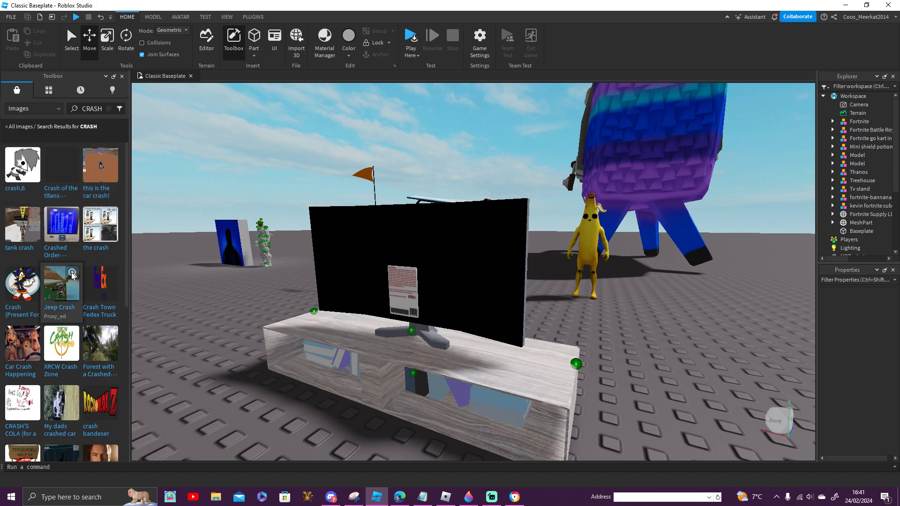
scroll(72, 275, down, 5)
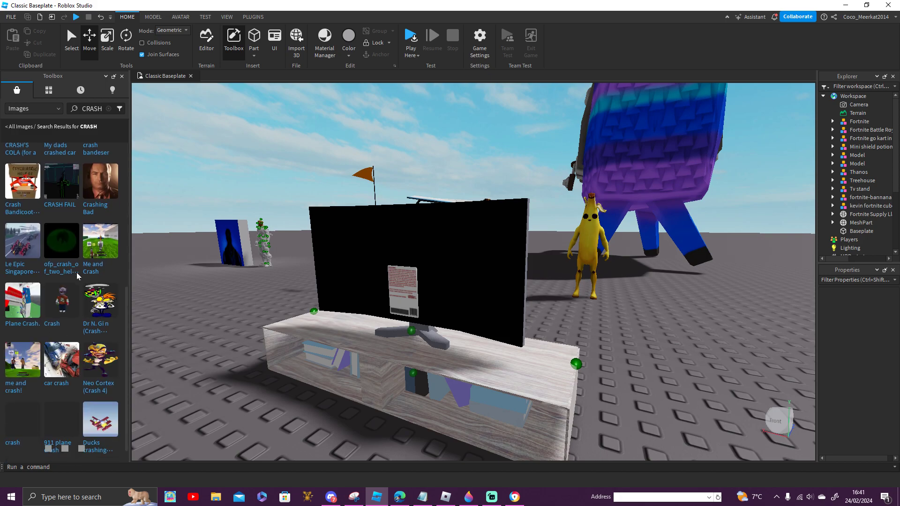
scroll(66, 298, down, 5)
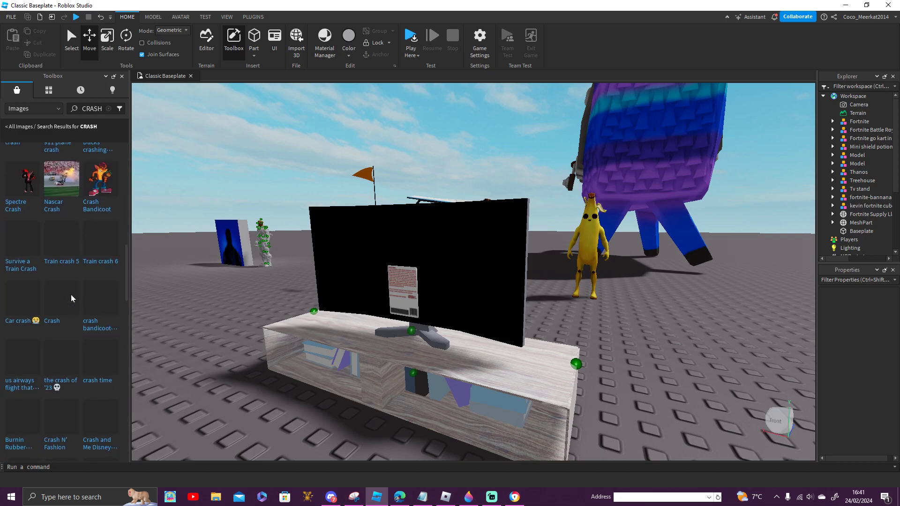
scroll(72, 295, down, 5)
scroll(66, 284, down, 5)
drag(329, 241, 415, 247)
click(473, 124)
right_drag(450, 304, 338, 289)
right_click(338, 289)
click(249, 316)
right_drag(379, 257, 306, 231)
click(305, 232)
Select the TV stand and delete it from the scene.
scroll(305, 231, down, 10)
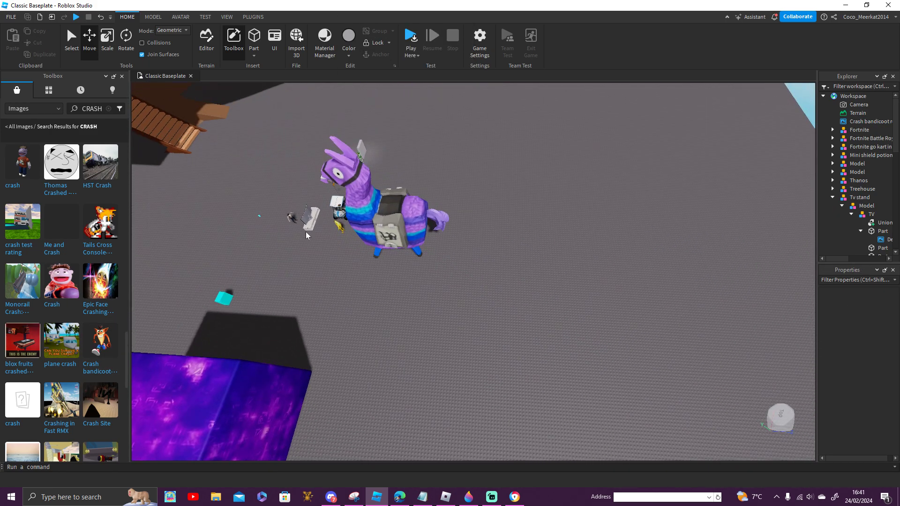
scroll(305, 231, up, 10)
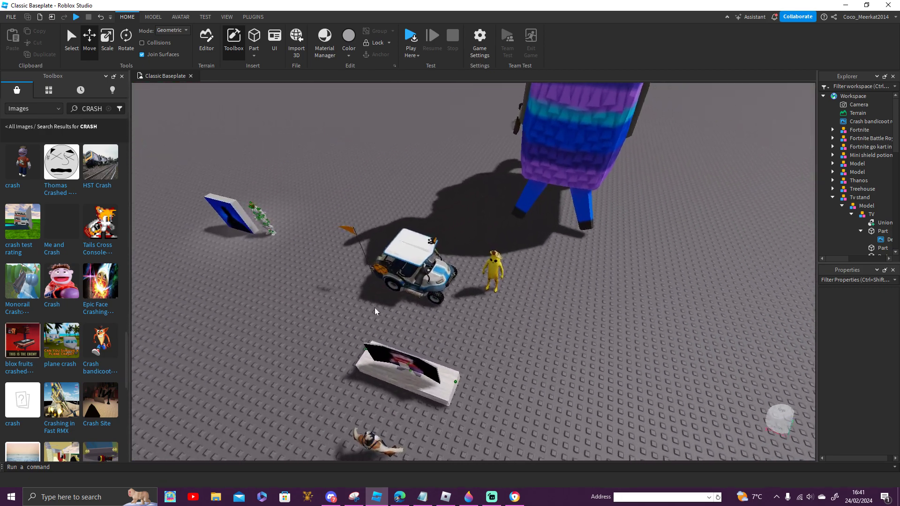
click(437, 365)
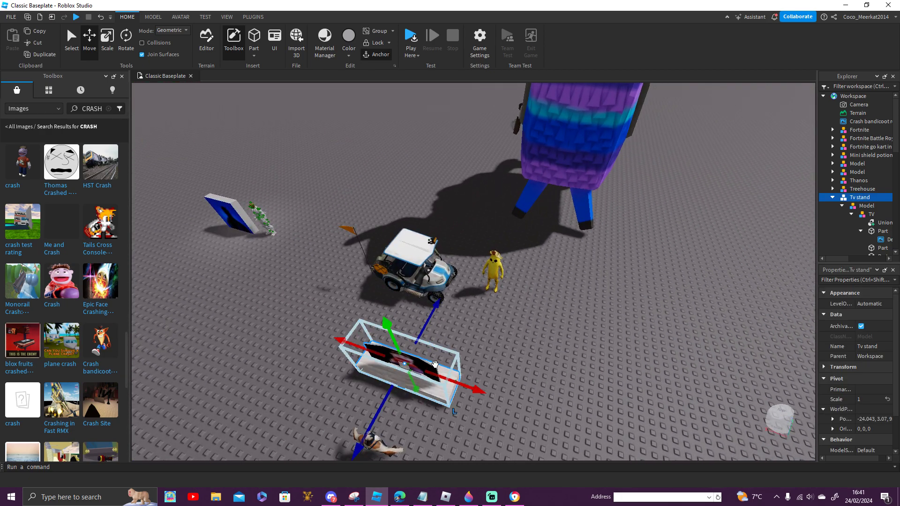
right_drag(435, 364, 448, 369)
scroll(448, 371, up, 5)
scroll(448, 371, up, 3)
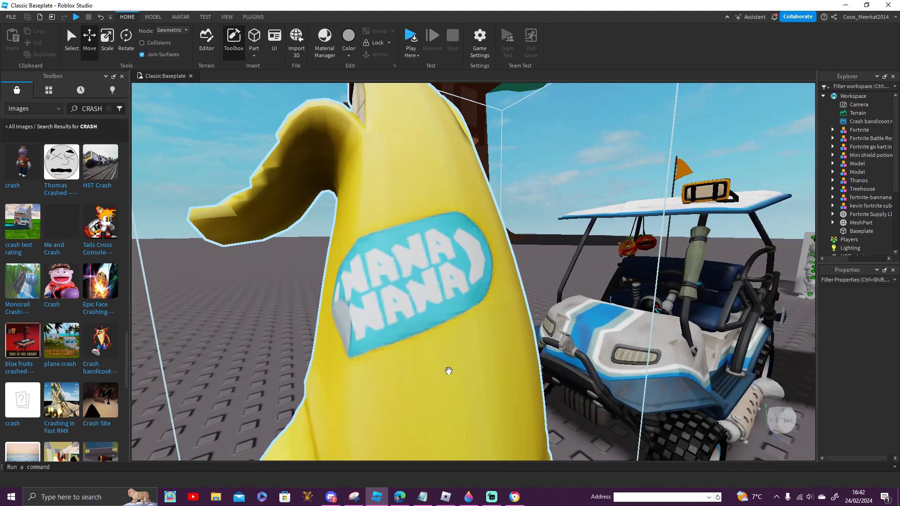
Move the cat character to the open ground beside the banana character, in front of the treehouse.
scroll(448, 369, up, 4)
scroll(451, 355, up, 2)
scroll(433, 365, down, 6)
drag(404, 280, 654, 433)
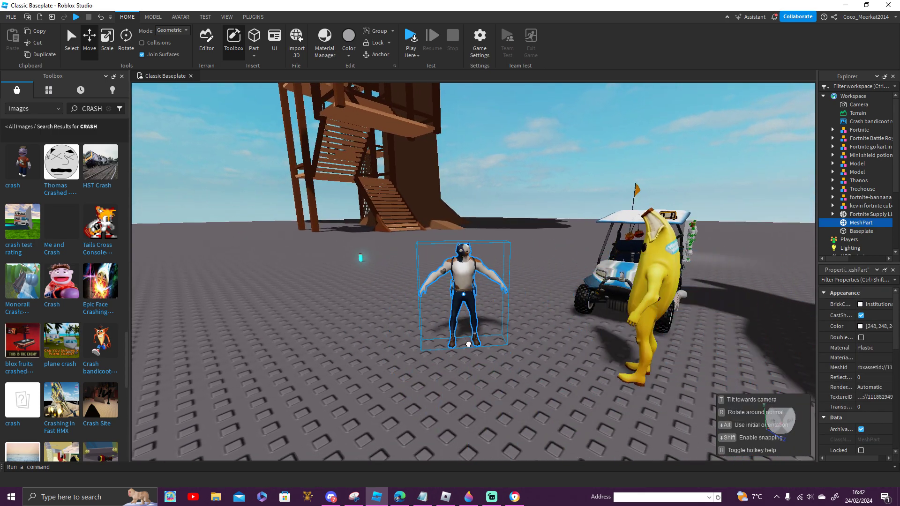
drag(442, 330, 437, 330)
click(493, 367)
scroll(491, 366, up, 3)
right_drag(493, 366, 490, 368)
scroll(490, 369, up, 2)
Scale the cat character down in height and stretch it wide across the arms.
click(431, 330)
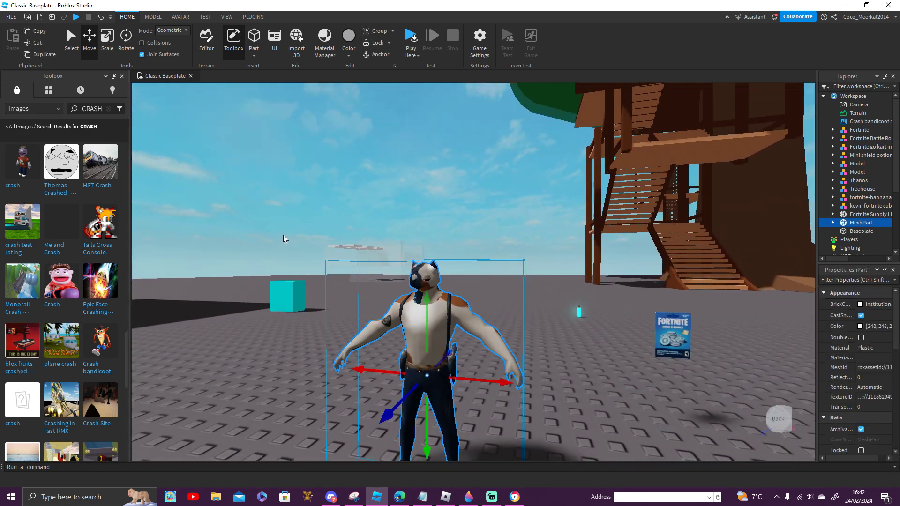
key(s)
click(108, 38)
key(w)
drag(426, 243, 436, 392)
right_drag(457, 328, 457, 332)
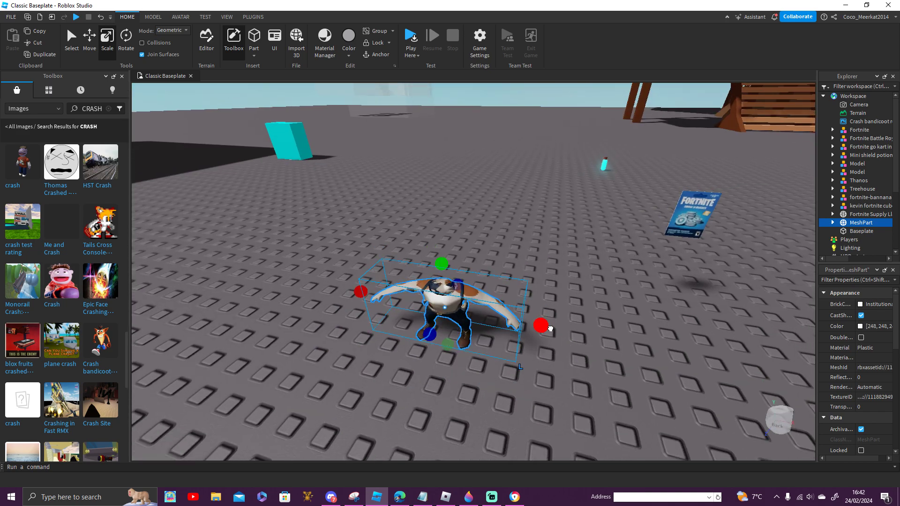
drag(545, 328, 768, 371)
key(s)
key(d)
drag(509, 300, 509, 248)
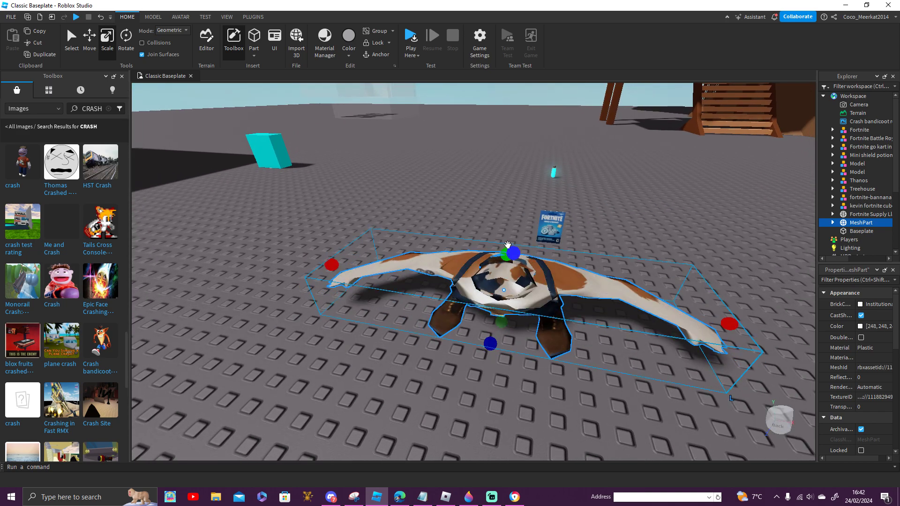
Stretch the cat character's height until it towers over the banana character and golf cart.
mouse_move(506, 249)
right_down()
mouse_move(514, 233)
mouse_move(520, 261)
mouse_move(517, 253)
right_up()
key(w)
key(s)
drag(453, 245, 485, 92)
key(s)
mouse_move(484, 146)
right_down()
mouse_move(479, 165)
mouse_move(476, 151)
right_up()
drag(474, 157, 472, 141)
click(605, 215)
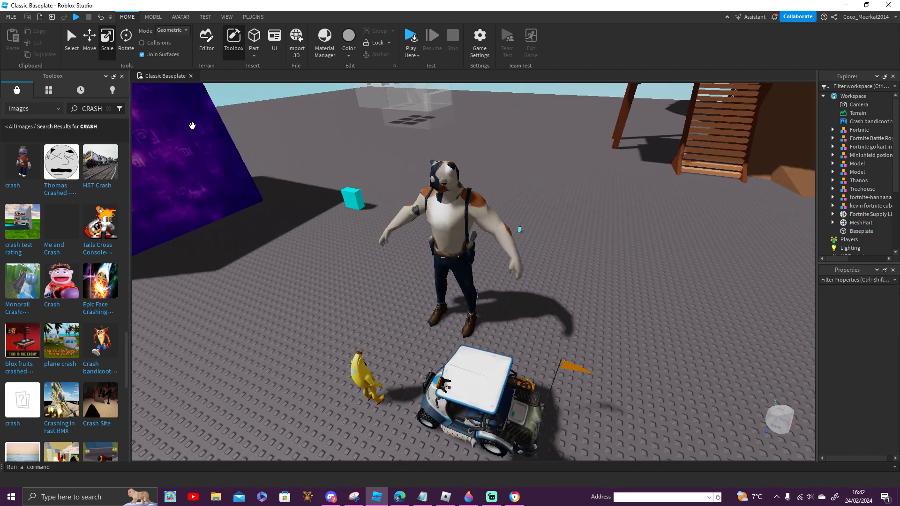
Search the Toolbox for GIGA CHAD and switch the results from images to models.
click(108, 109)
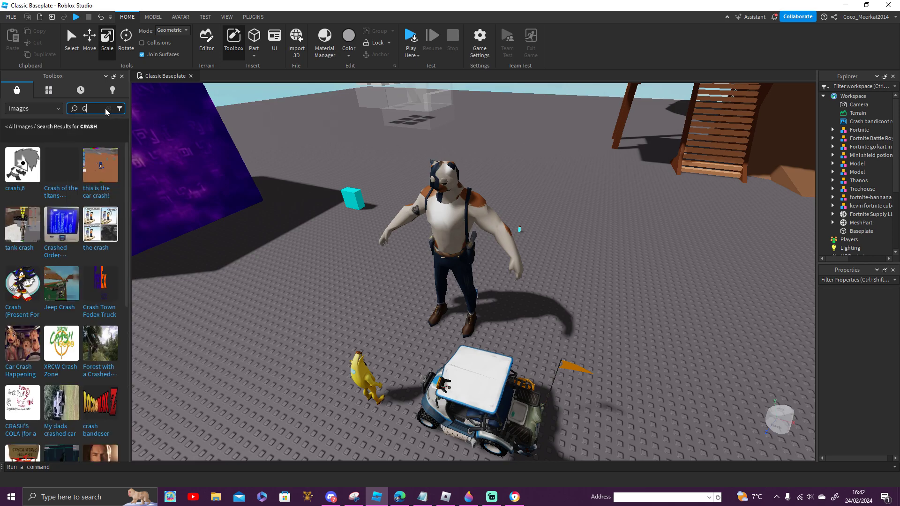
key(Return)
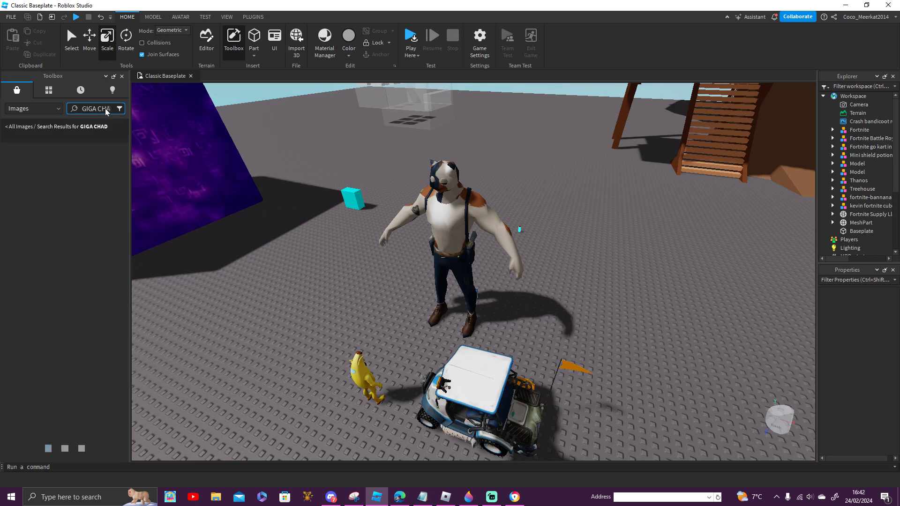
click(33, 113)
click(25, 125)
right_drag(234, 245, 237, 244)
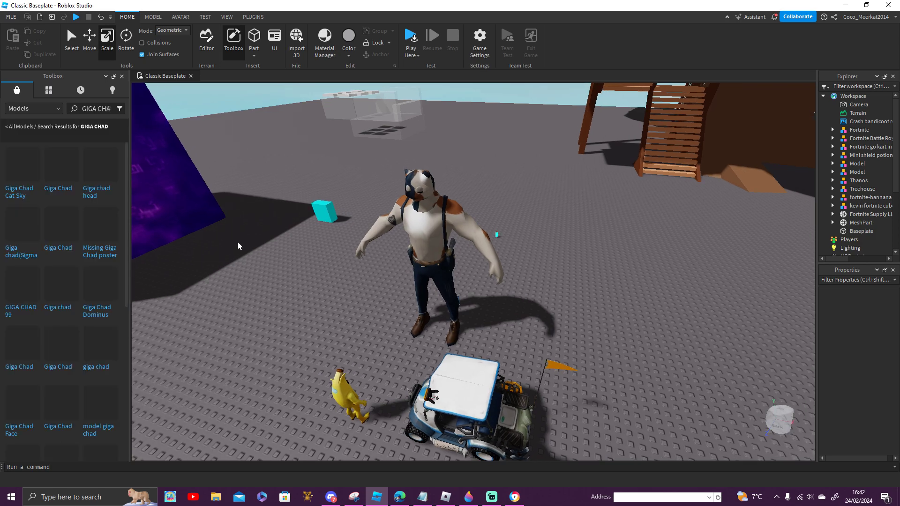
key(w)
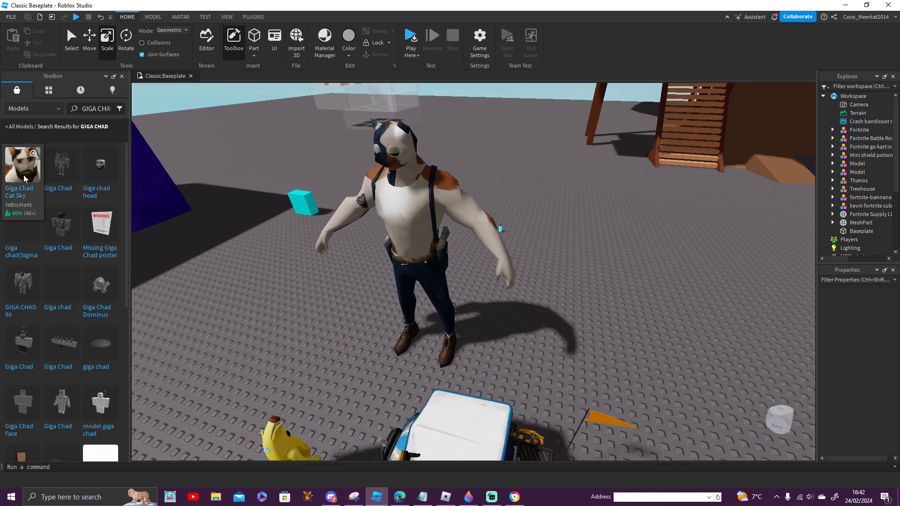
Try the Giga Chad Cat Sky as the scene's sky and remove it again.
right_drag(407, 261, 414, 257)
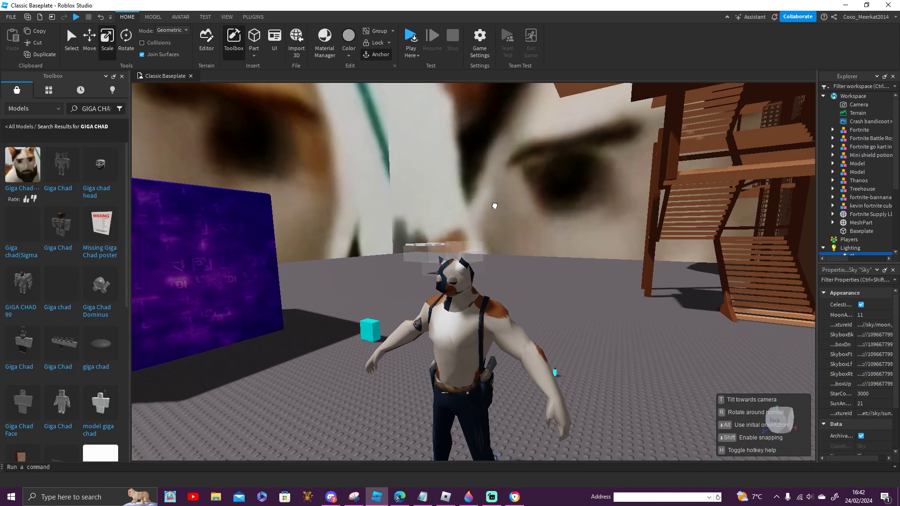
right_click(495, 203)
click(518, 77)
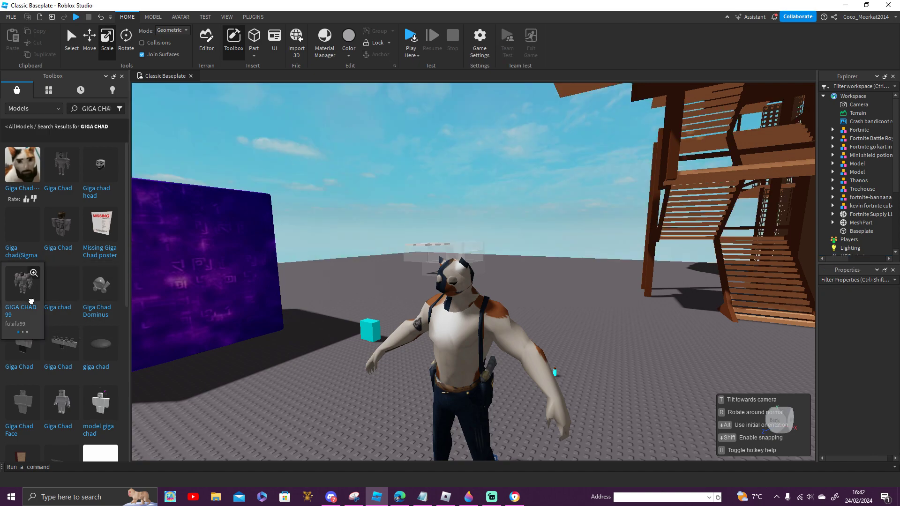
Insert the Giga chad head model from the search results and place it over the cat character's head.
drag(205, 199, 447, 285)
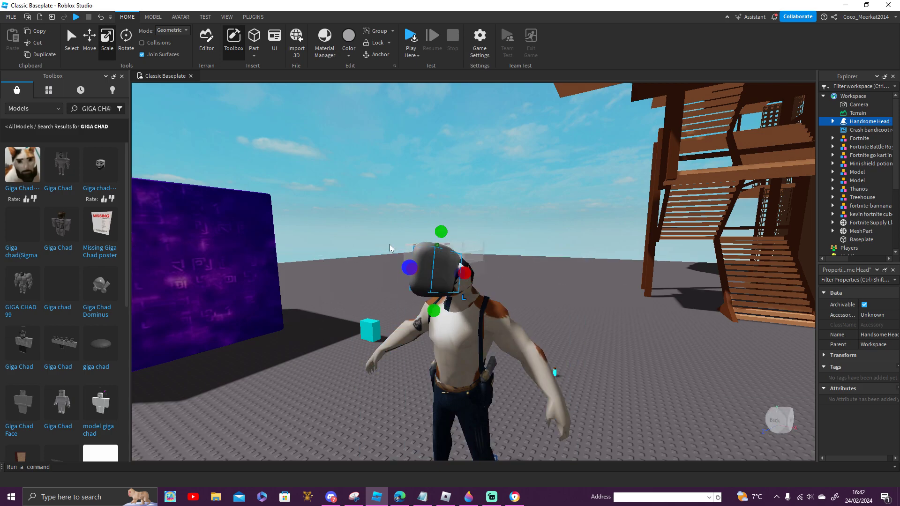
click(127, 49)
right_drag(577, 315, 577, 315)
scroll(577, 315, down, 3)
drag(437, 228, 271, 186)
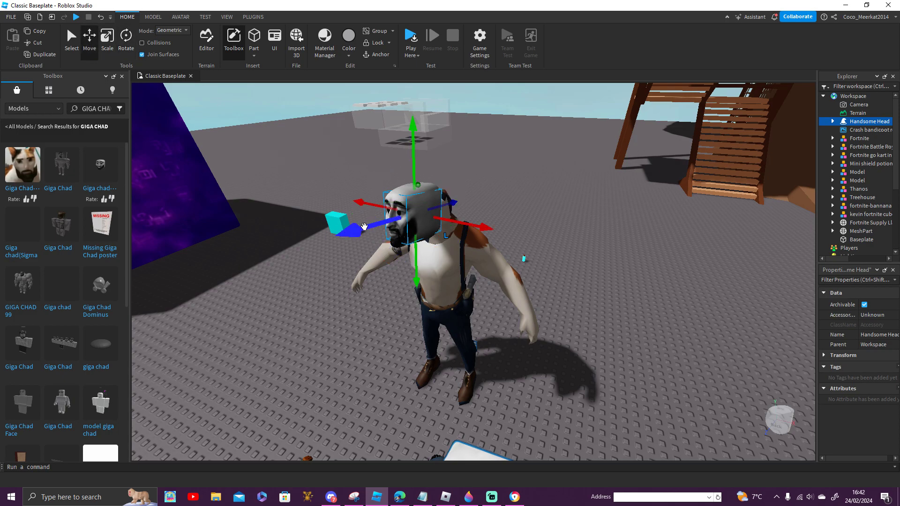
Move the banana character up onto the back of the purple supply llama.
click(607, 310)
key(w)
right_drag(606, 311, 606, 311)
drag(489, 362, 477, 366)
right_drag(476, 366, 476, 366)
scroll(476, 366, down, 5)
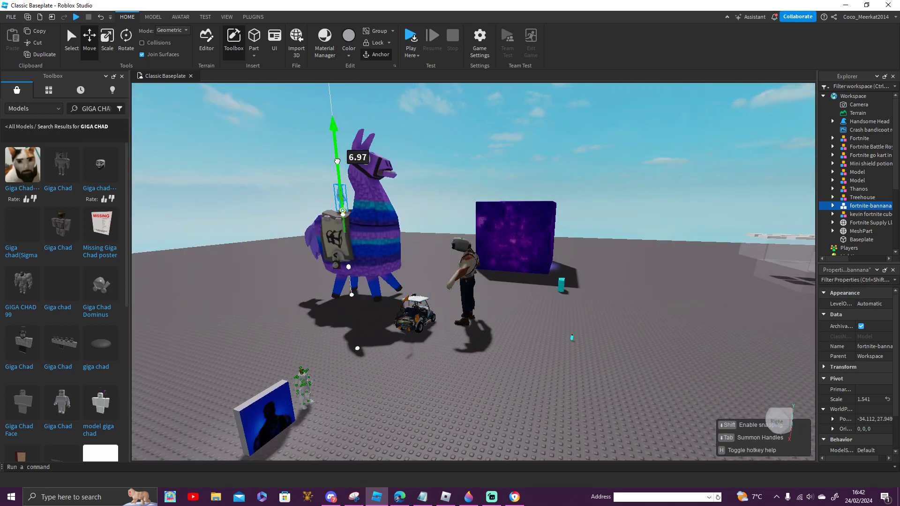
drag(305, 216, 305, 216)
click(249, 97)
Select the supply llama together with the banana character and tilt them into a leaning pose off the ground.
scroll(376, 98, up, 3)
right_drag(377, 97, 368, 97)
scroll(351, 112, down, 2)
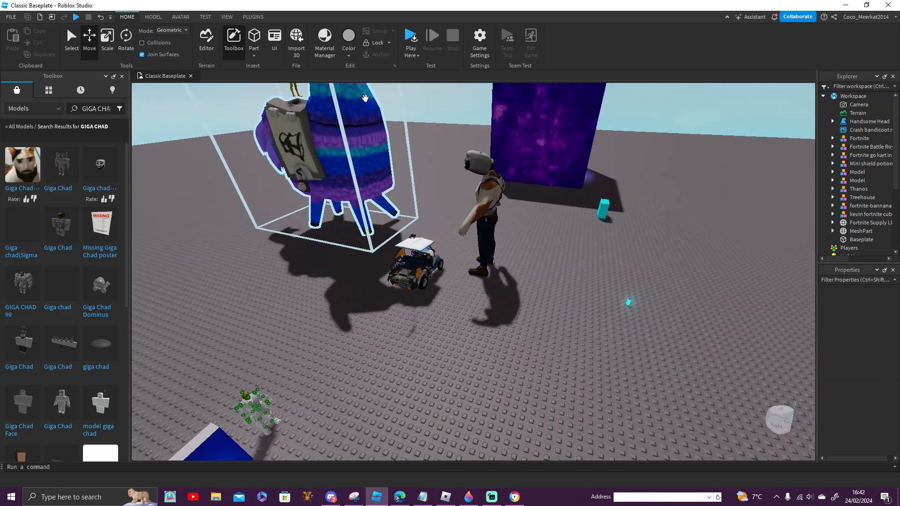
scroll(350, 110, down, 4)
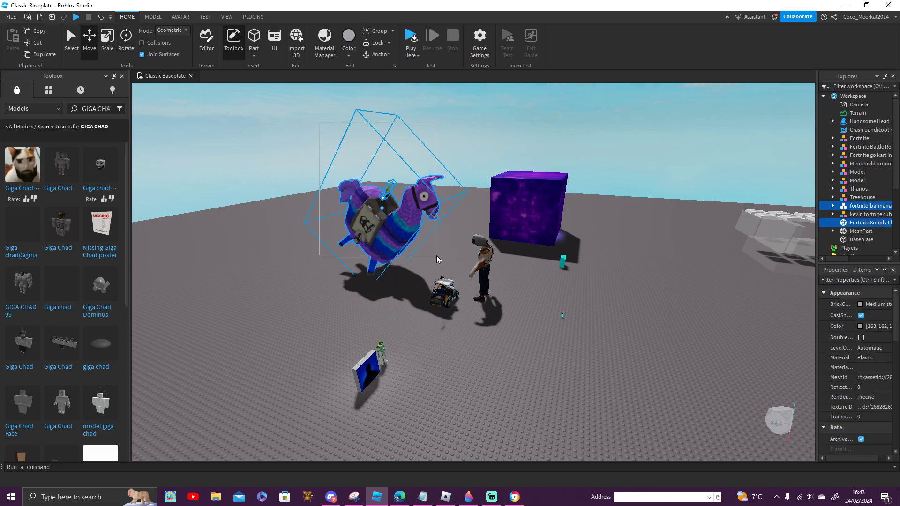
drag(410, 264, 493, 280)
click(473, 250)
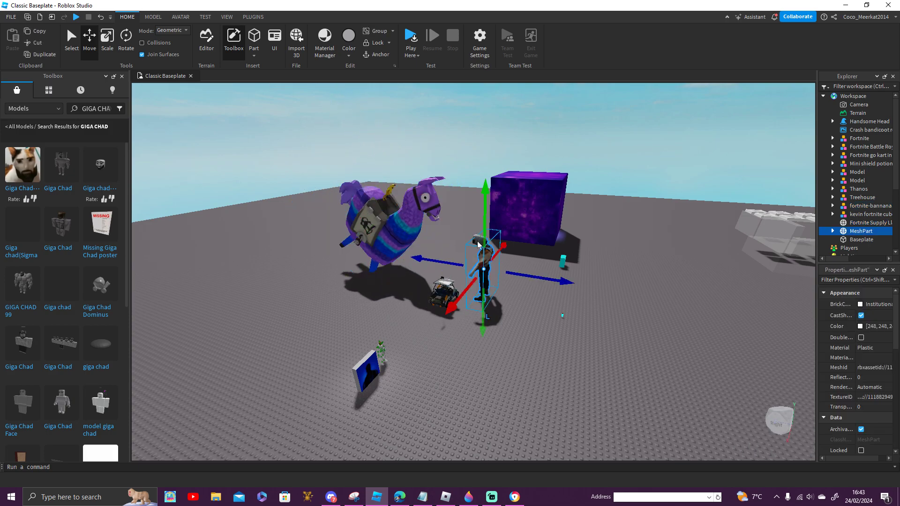
Raise the Thanos model out of the baseplate so it stands on the ground near the purple cube.
click(538, 320)
right_drag(541, 324, 450, 171)
key(w)
click(451, 173)
key(w)
key(s)
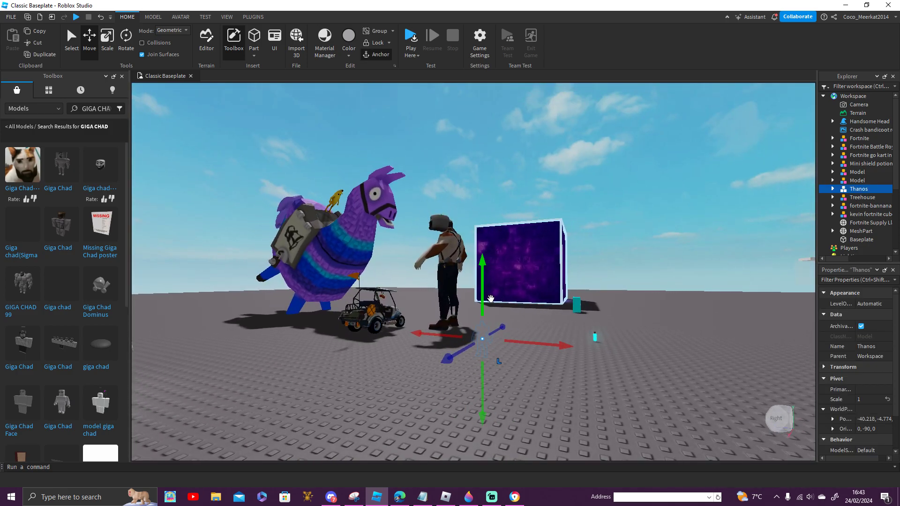
drag(488, 239, 489, 228)
click(581, 194)
Search the Toolbox models for uno reverse card and insert the giant UNO Green Reverse card.
right_drag(583, 191, 584, 191)
key(w)
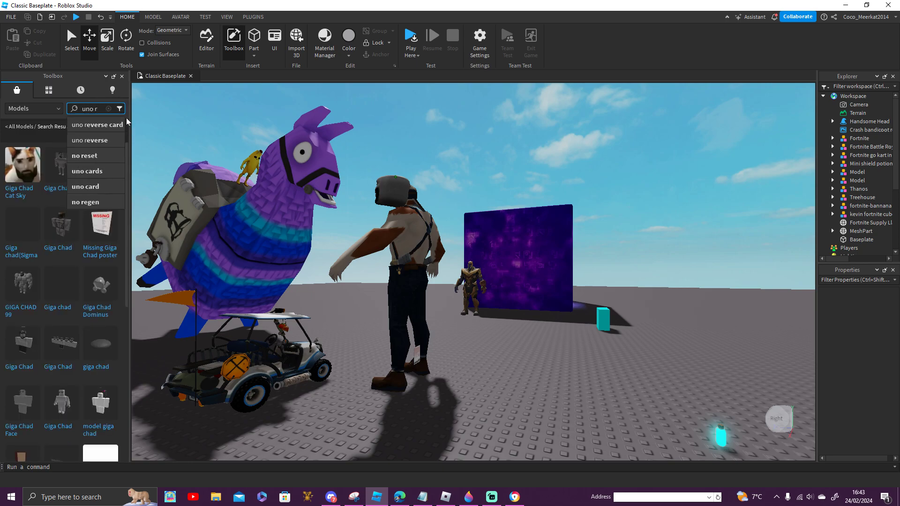
click(125, 124)
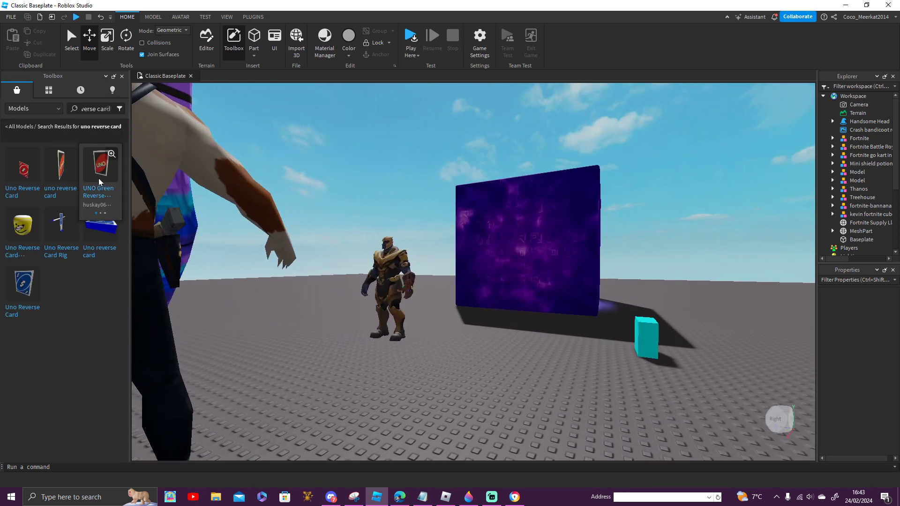
click(99, 182)
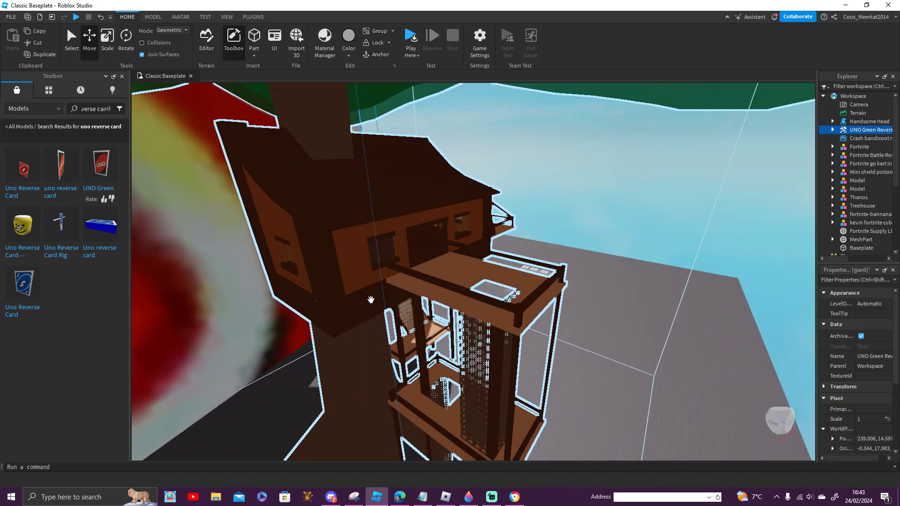
Move the giant UNO card about 524 studs away, out past the treehouse and the baseplate's edge.
drag(371, 300, 403, 348)
drag(481, 387, 669, 392)
right_drag(669, 392, 577, 394)
scroll(570, 389, up, 5)
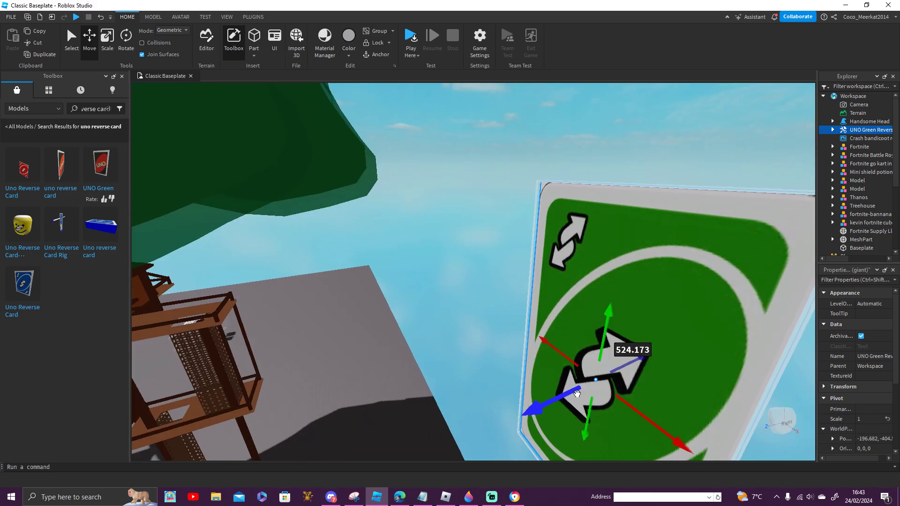
Rotate the giant UNO card beyond the baseplate's edge.
click(108, 43)
click(126, 43)
right_drag(276, 140, 277, 140)
drag(415, 324, 424, 286)
mouse_move(424, 286)
right_down()
mouse_move(367, 381)
mouse_move(416, 293)
right_up()
click(367, 382)
Select the tilted supply llama and the banana character on it and rotate them back upright.
scroll(417, 290, up, 8)
right_drag(473, 347, 403, 281)
scroll(403, 281, up, 4)
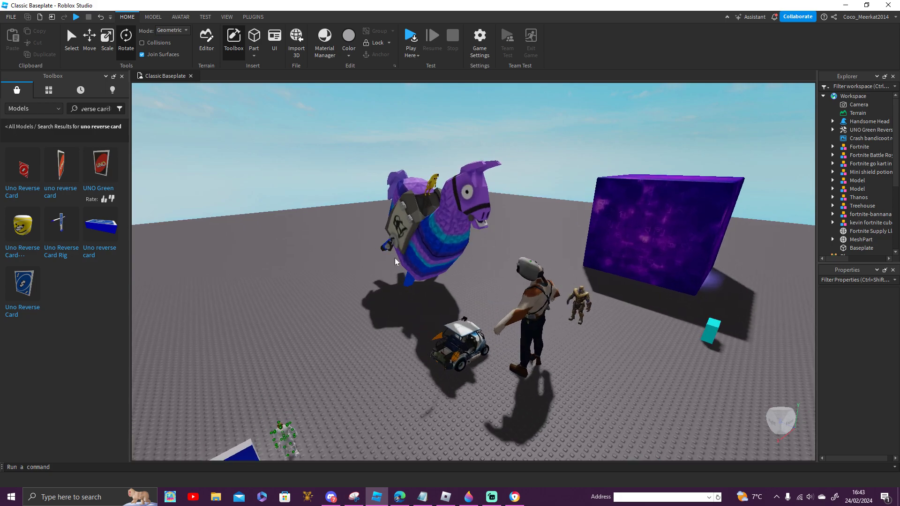
drag(348, 120, 457, 203)
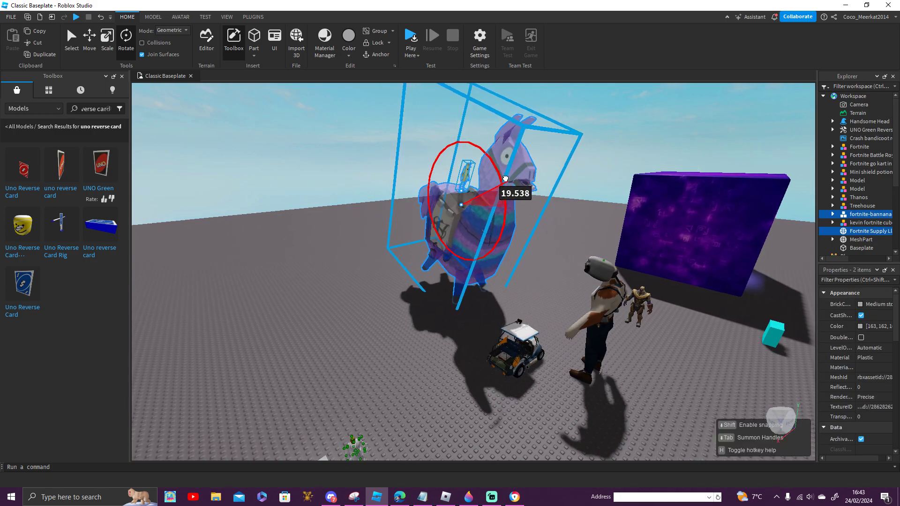
click(584, 153)
right_drag(585, 153, 585, 153)
Select the cat character and move it away from the Giga Chad head.
mouse_move(499, 287)
right_down()
mouse_move(483, 284)
mouse_move(483, 303)
mouse_move(509, 289)
right_up()
key(w)
scroll(532, 248, up, 1)
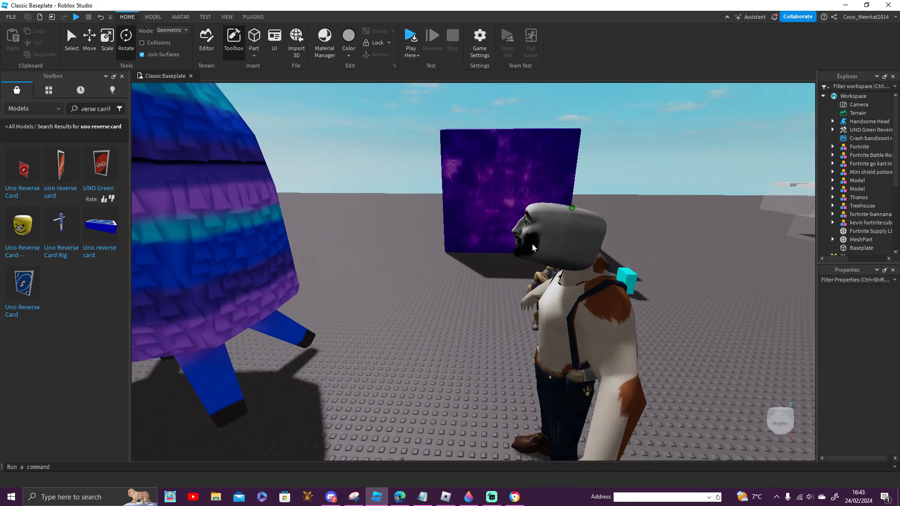
key(d)
scroll(560, 239, up, 3)
click(542, 305)
scroll(474, 361, down, 5)
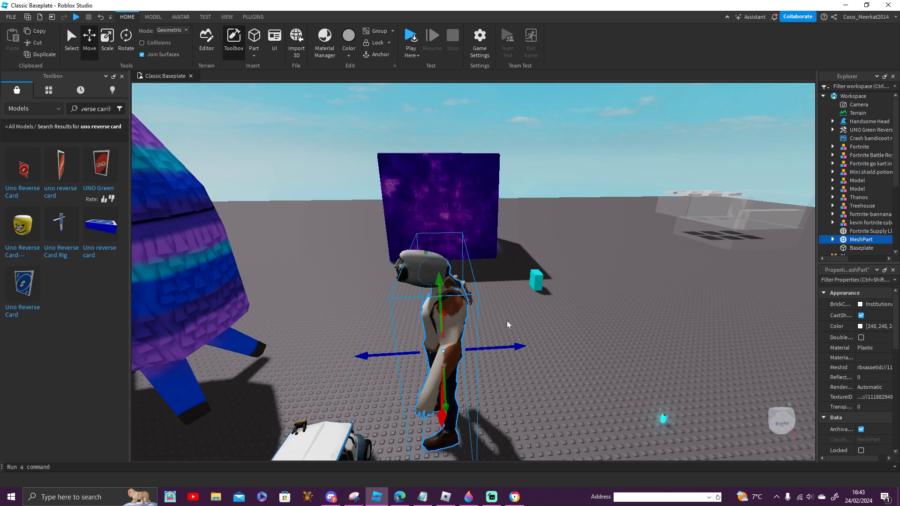
right_drag(411, 341, 393, 340)
key(w)
drag(474, 323, 368, 221)
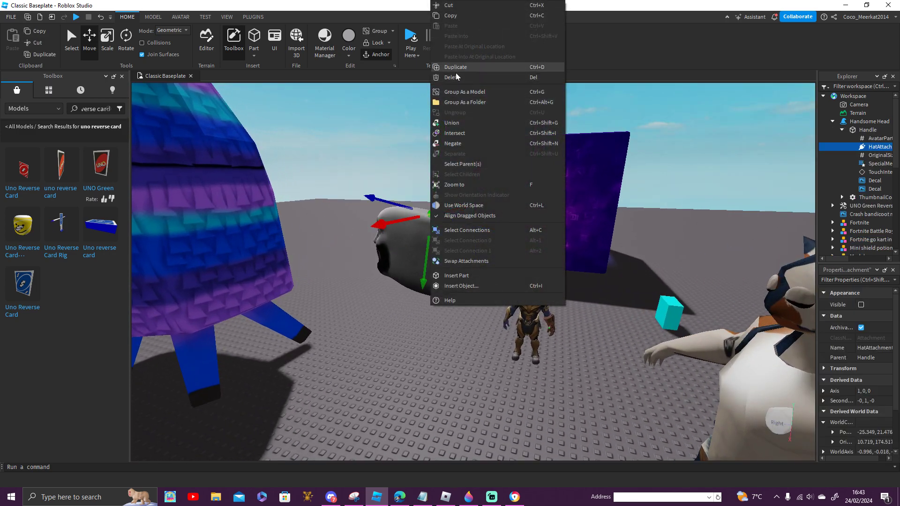
Delete the HatAttachment from the handle of the Giga Chad head.
click(527, 324)
key(f)
drag(513, 220, 515, 305)
click(586, 360)
right_drag(594, 357, 595, 356)
Examine the cat character's head up close from behind and from the side.
right_drag(433, 288, 431, 287)
scroll(403, 307, up, 4)
right_drag(658, 196, 657, 196)
key(w)
right_drag(596, 302, 569, 302)
scroll(570, 302, up, 4)
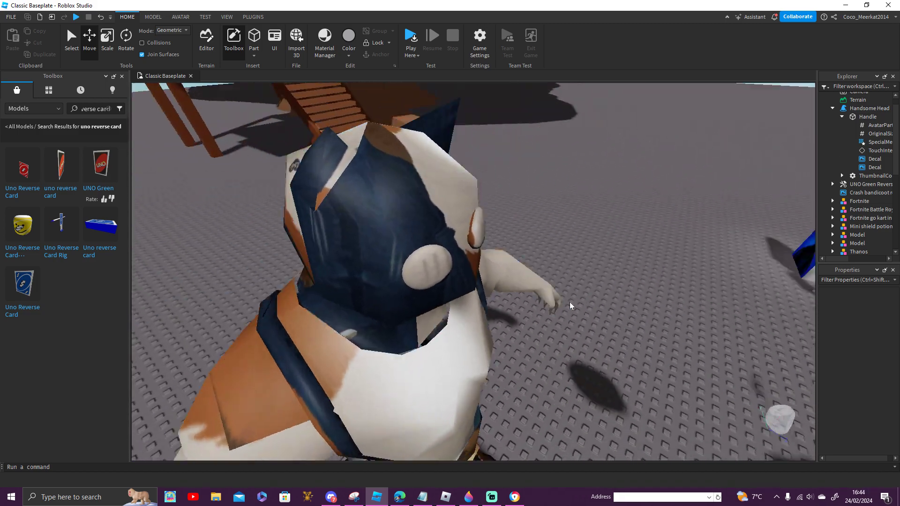
Delete the purple supply llama beside the golf cart.
scroll(569, 301, down, 4)
right_drag(473, 294, 473, 294)
scroll(487, 297, down, 5)
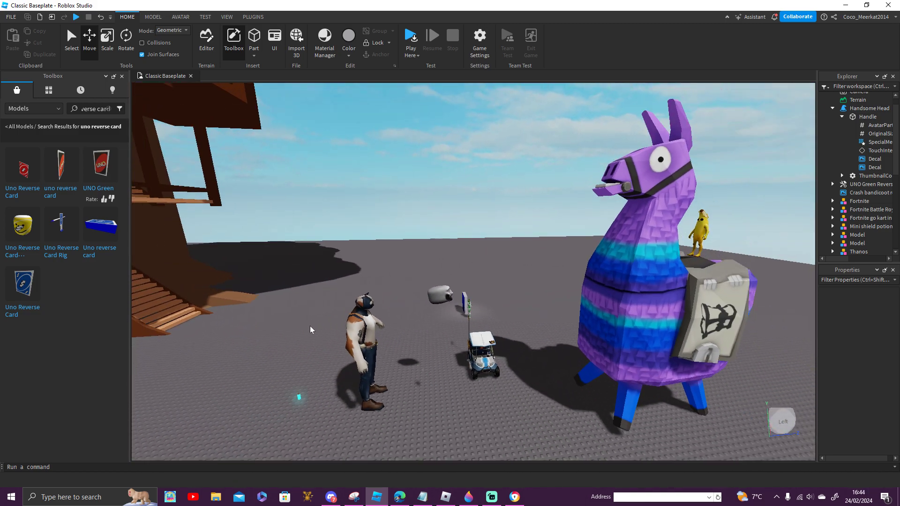
click(657, 271)
key(Delete)
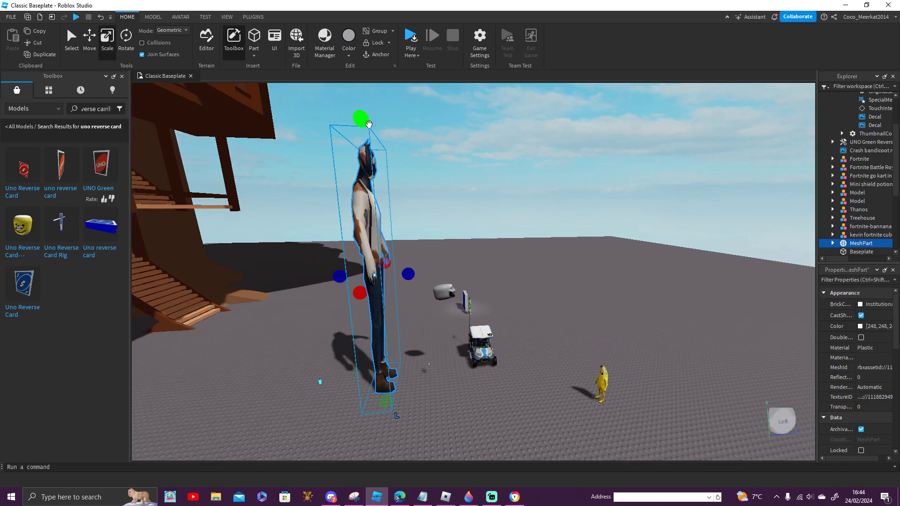
Stretch the cat character's height, depth and arm width until it is a giant in front of the treehouse.
drag(440, 271, 775, 283)
drag(665, 291, 529, 317)
scroll(684, 349, down, 6)
key(d)
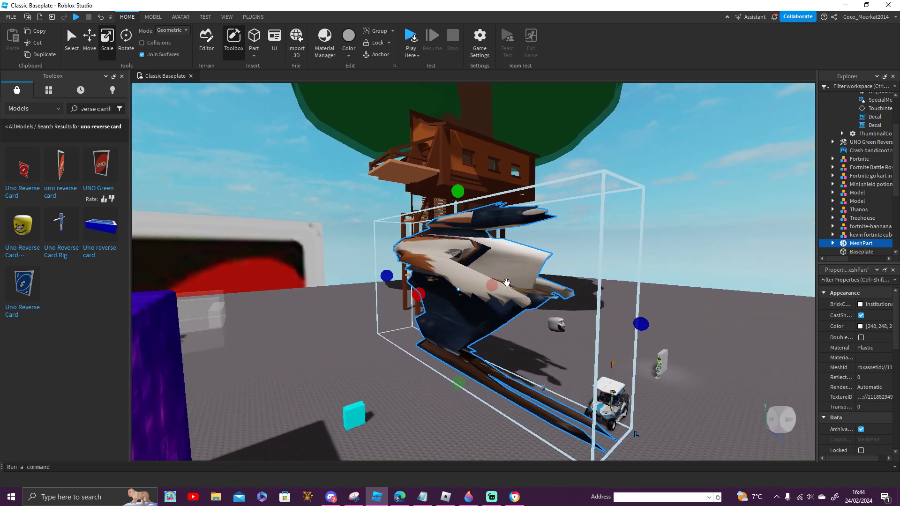
drag(510, 289, 558, 283)
key(d)
click(669, 252)
drag(520, 316, 313, 393)
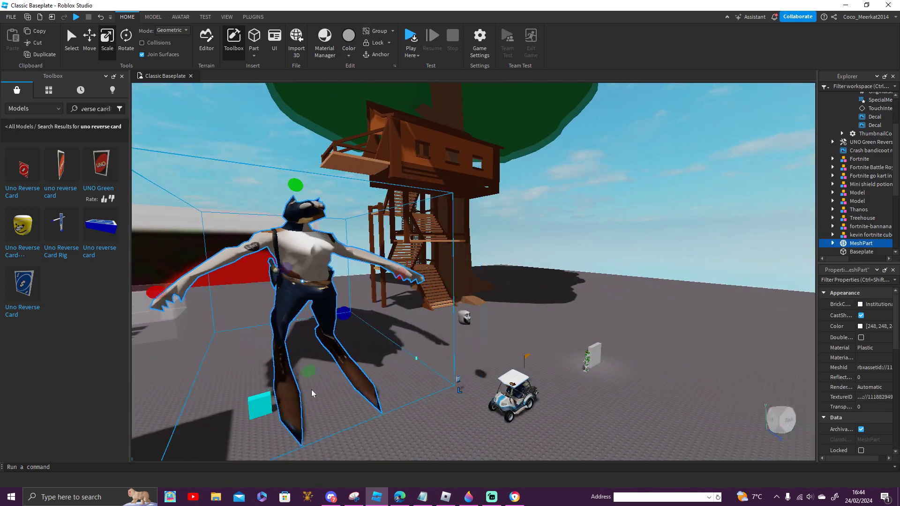
click(669, 234)
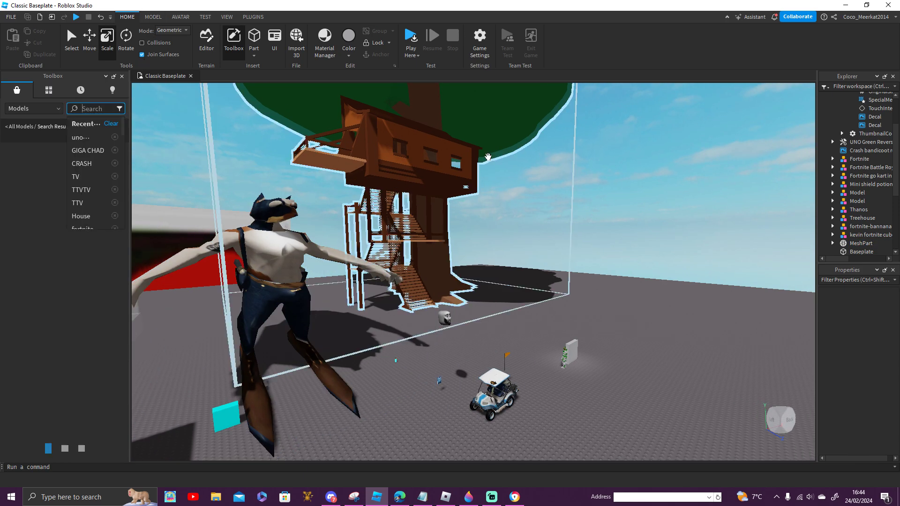
key(w)
key(s)
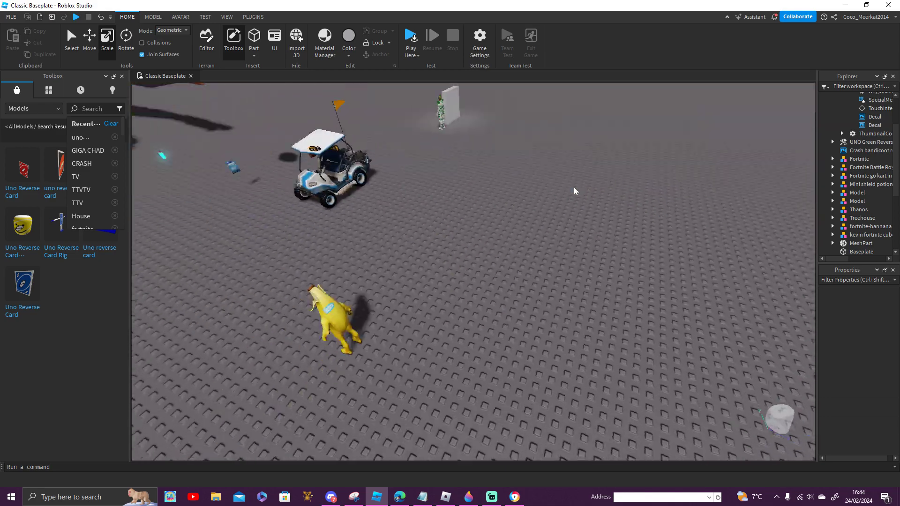